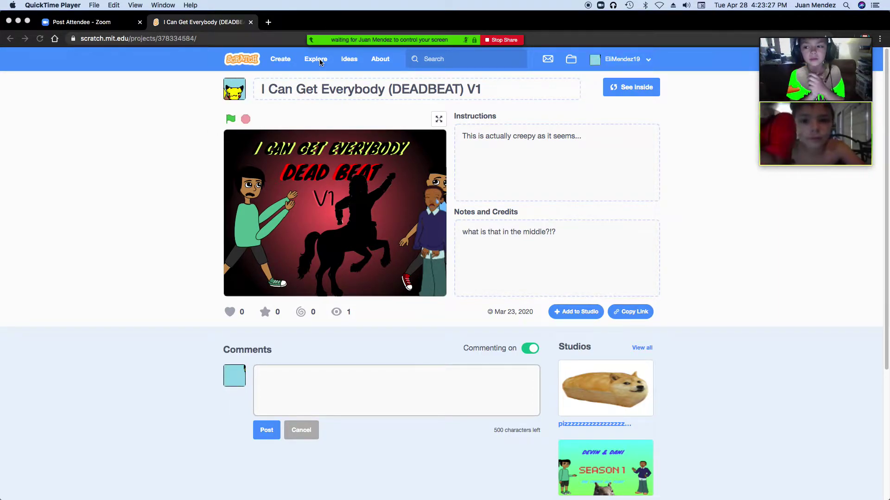
key("F11")
key("F11")
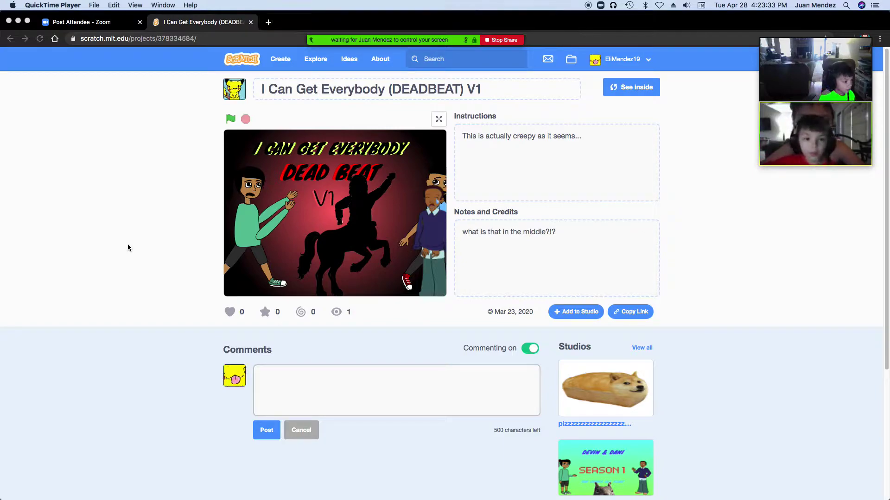
left_click(366, 203)
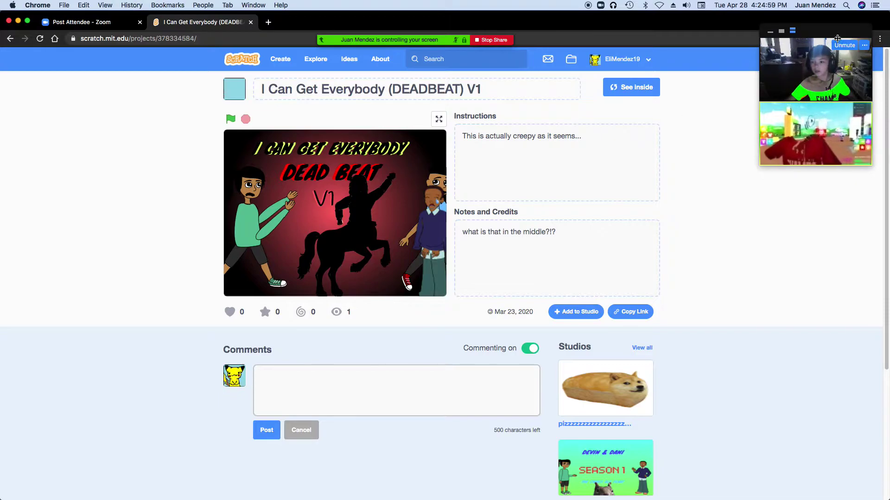
mouse_move(869, 51)
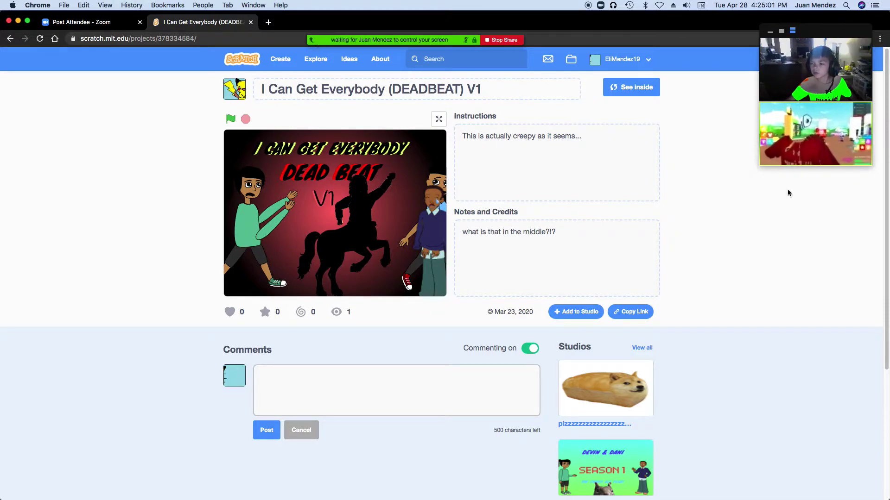
left_click(676, 468)
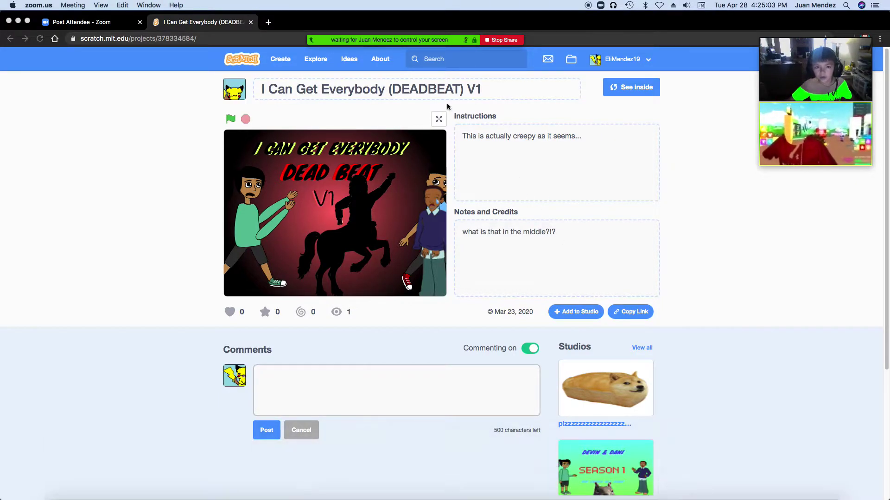
- Set the running screen share to be optimized for video clips
left_click(557, 21)
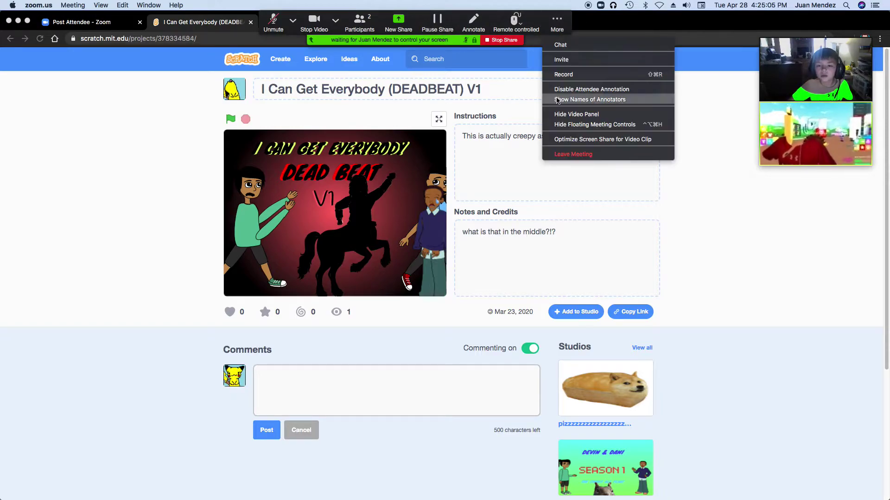
left_click(516, 21)
left_click(557, 21)
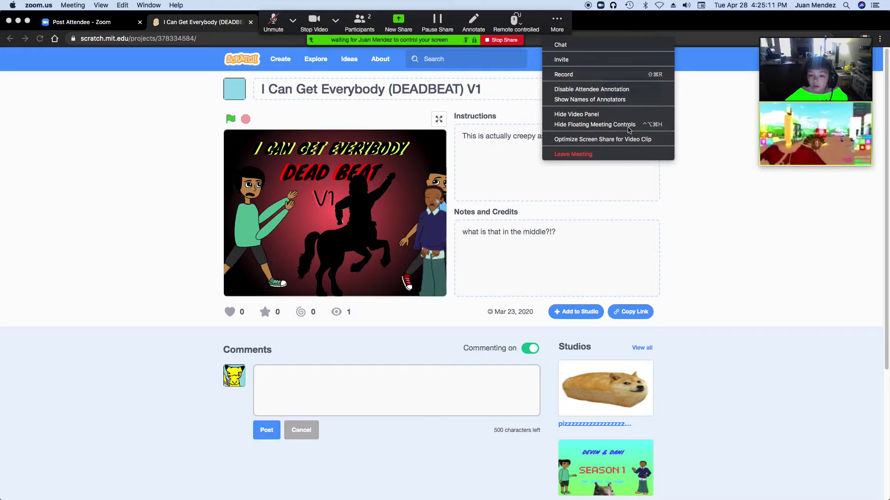
left_click(638, 140)
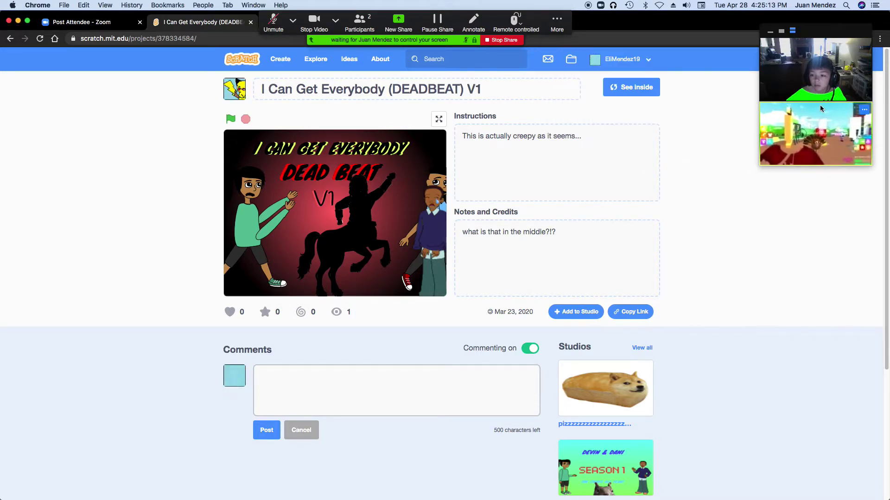
- End the screen share and return to the Zoom meeting window
right_click(855, 73)
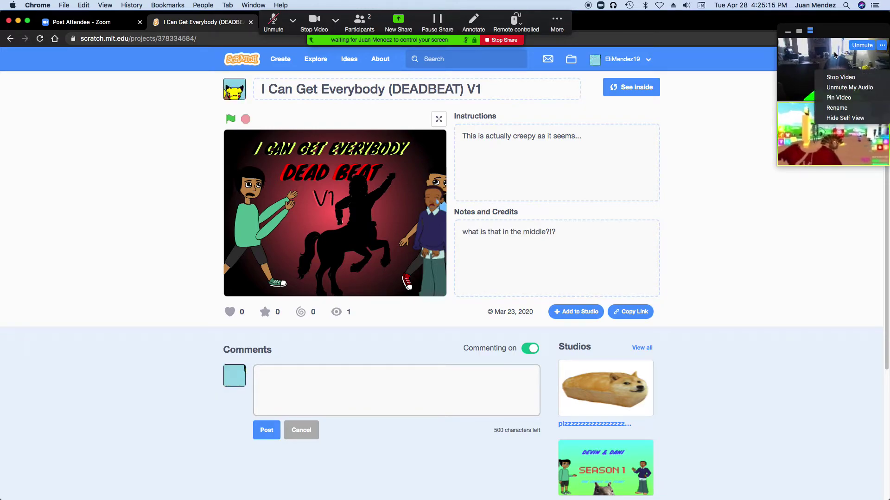
left_click(812, 47)
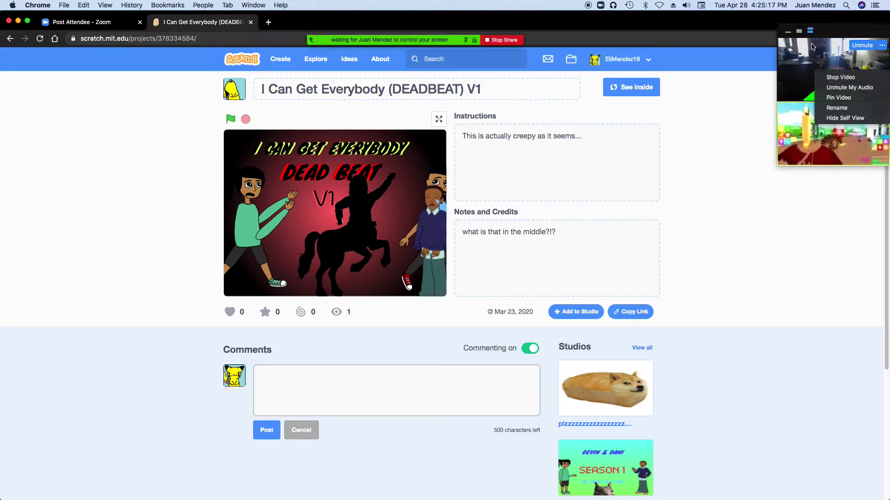
left_click_drag(812, 47, 708, 75)
double_click(708, 75)
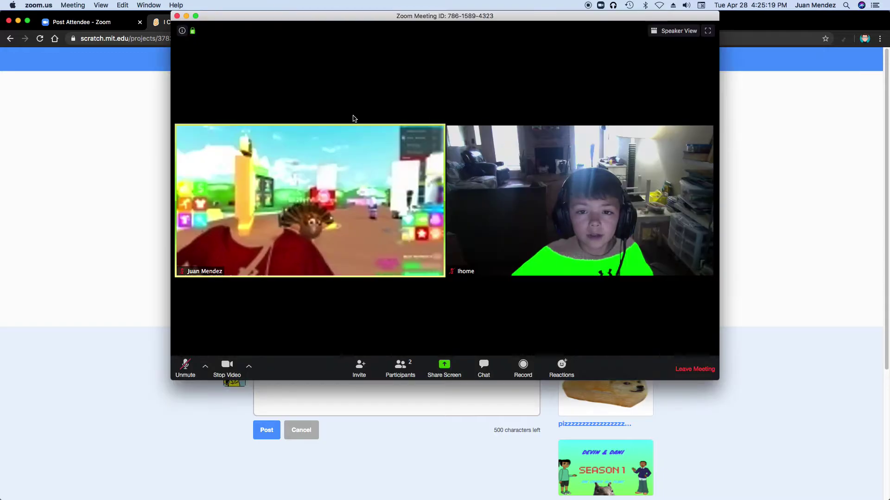
mouse_move(501, 247)
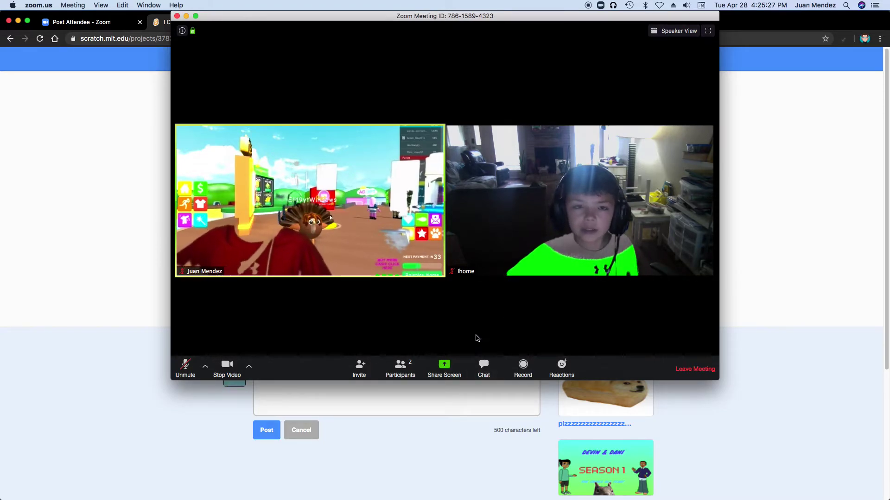
left_click(457, 366)
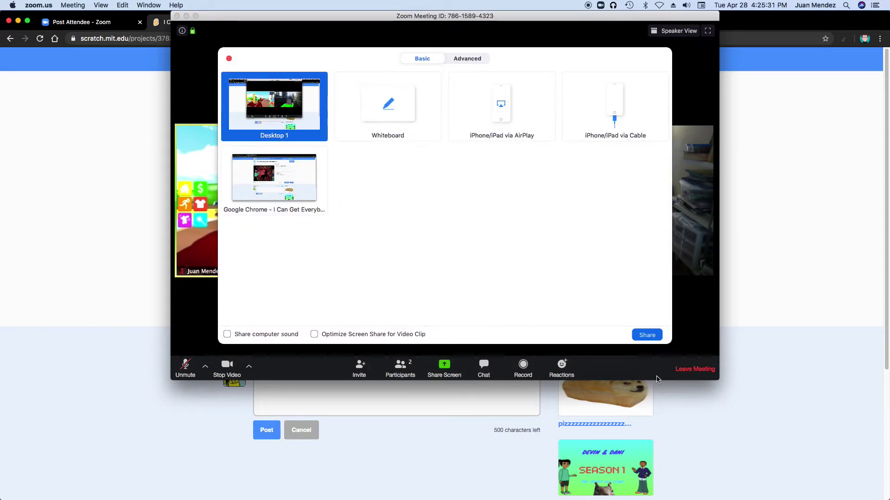
left_click(230, 58)
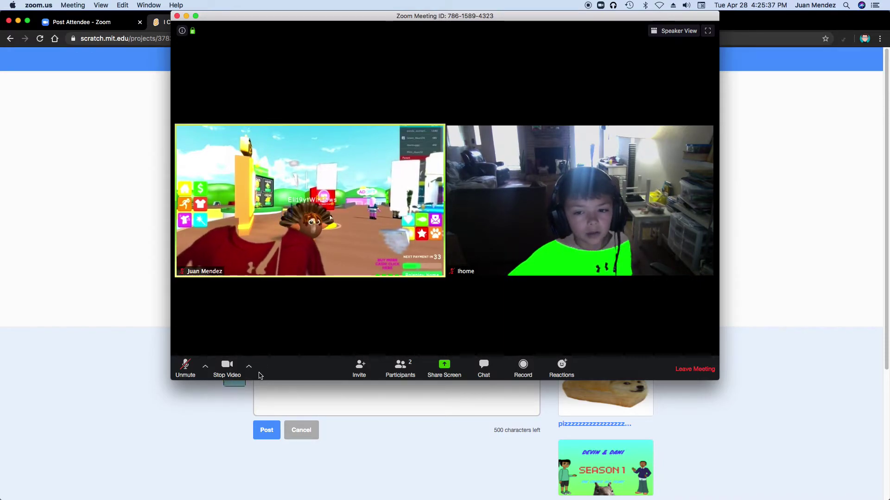
- Open the virtual background settings and turn off the green screen option
left_click(255, 372)
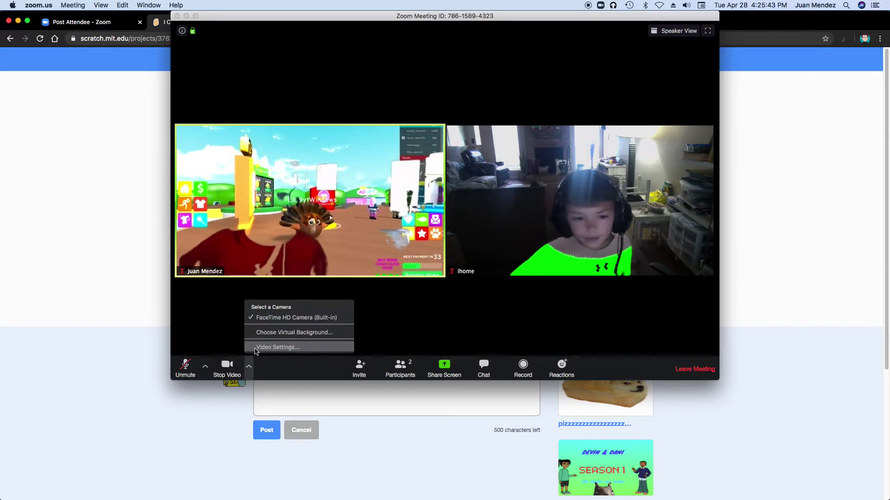
left_click(257, 332)
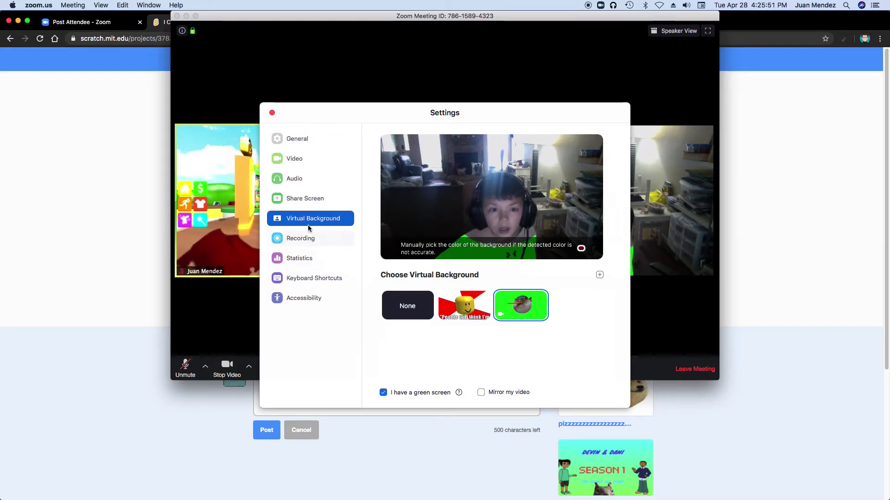
left_click(395, 393)
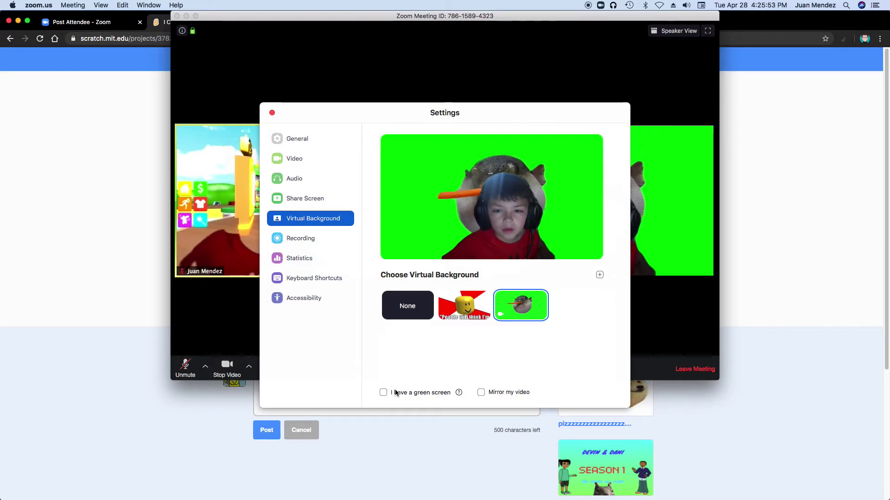
- Use the yellow-head "People will think I'm" image as the virtual background
mouse_move(537, 295)
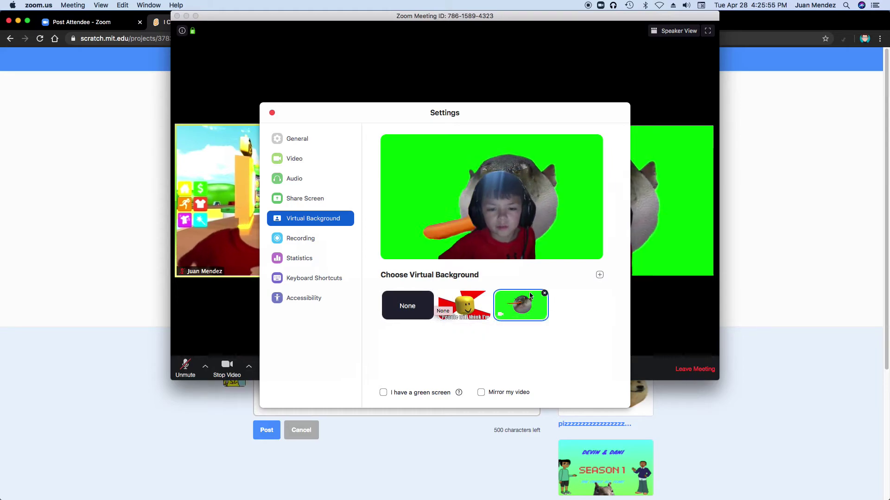
left_click(599, 276)
left_click(614, 290)
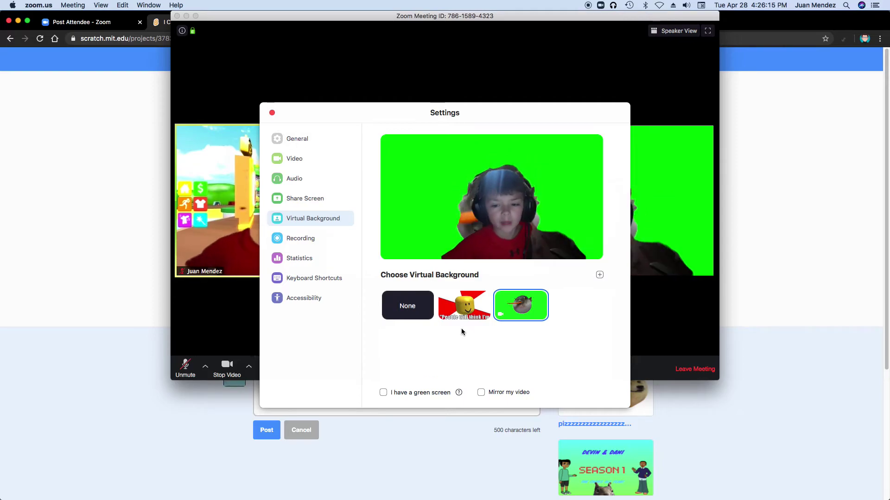
left_click(464, 307)
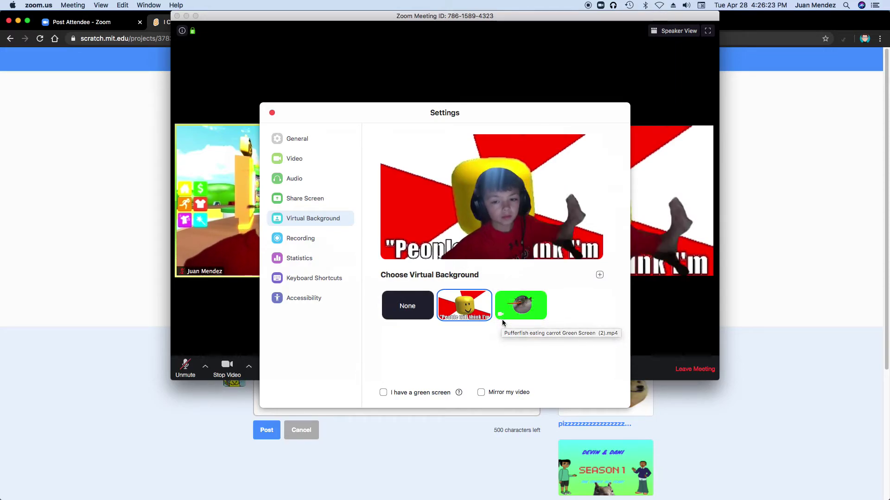
mouse_move(527, 312)
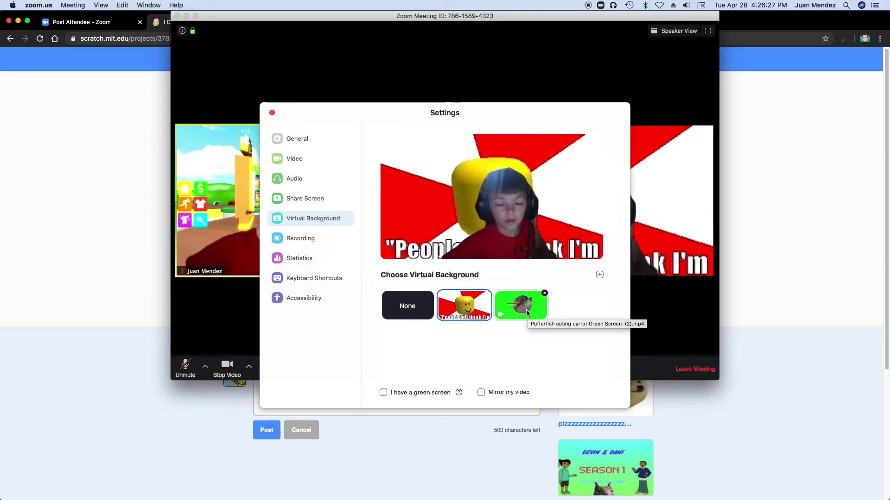
left_click(527, 309)
left_click(476, 309)
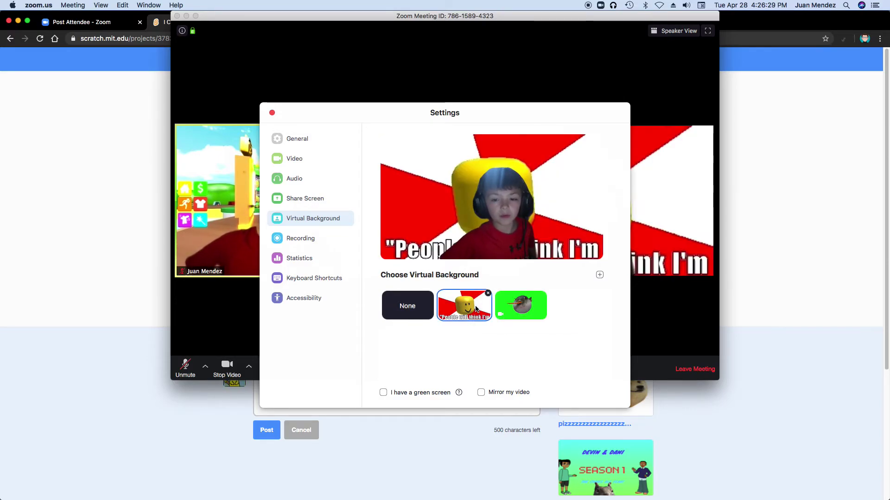
- Turn the green screen option on and manually pick the background colour from the dark room behind the person in the preview
left_click(383, 393)
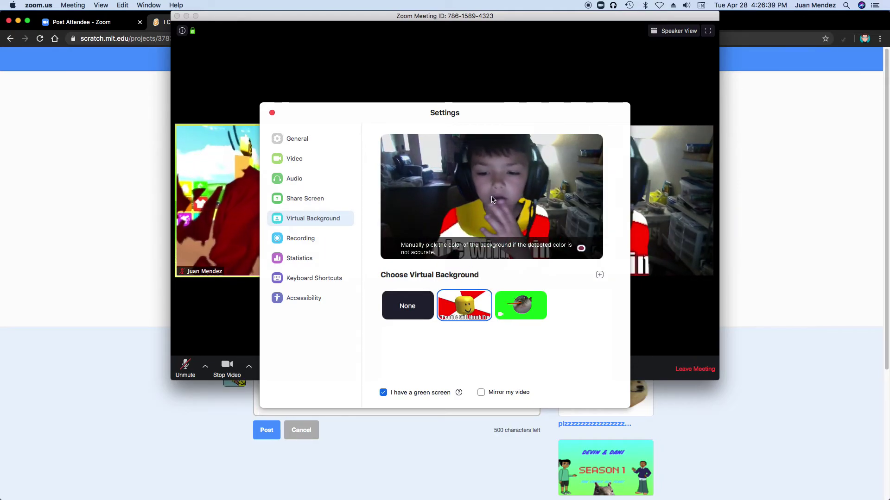
left_click(579, 248)
left_click(410, 192)
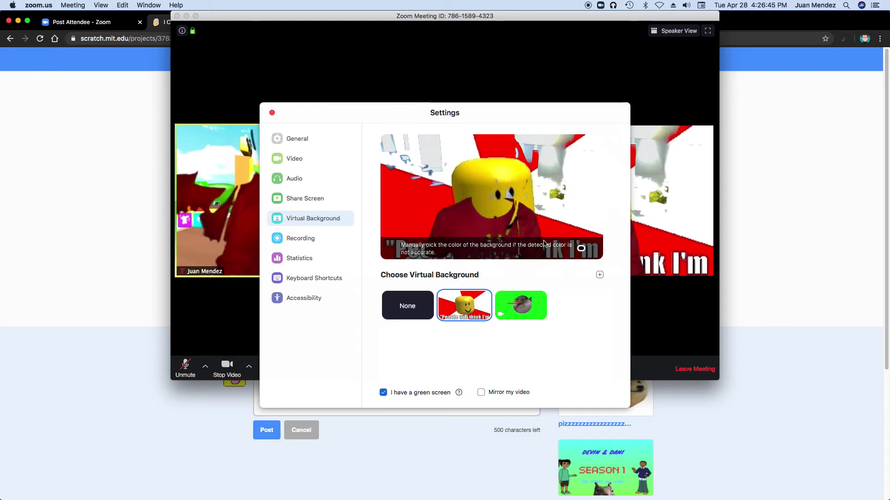
- Try mirroring the video and switch the mirroring off again
left_click(497, 393)
left_click(497, 393)
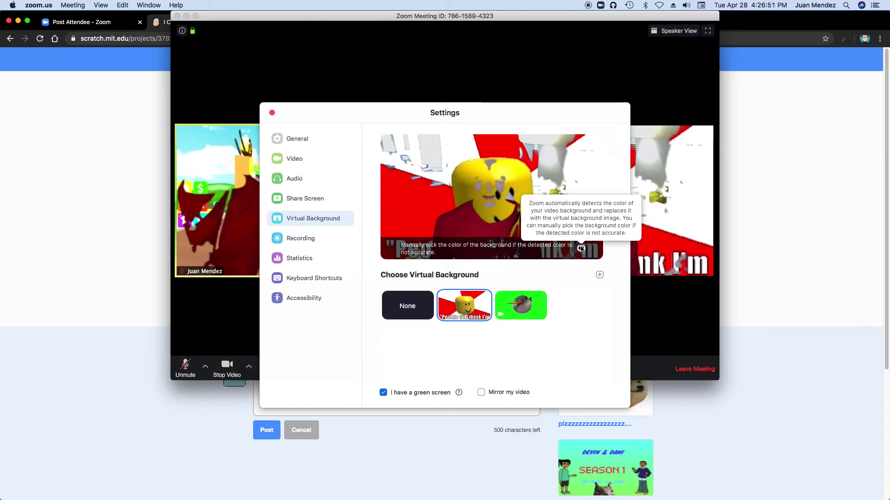
left_click(497, 393)
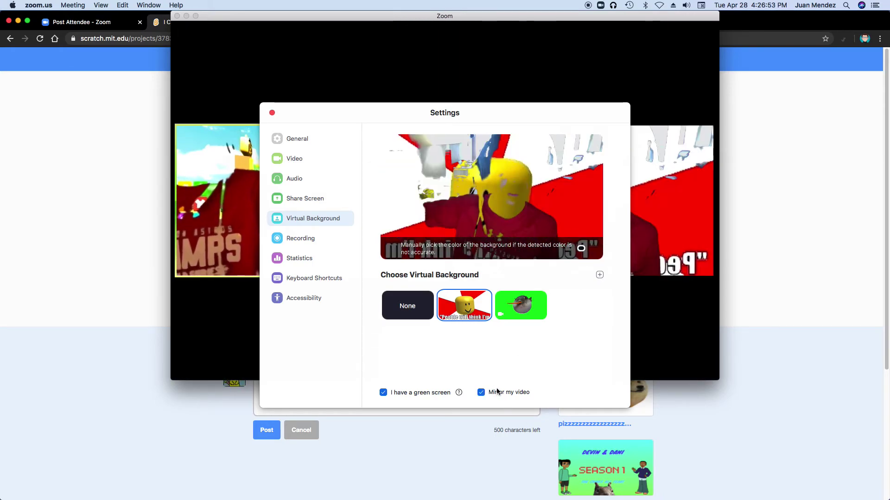
left_click(497, 392)
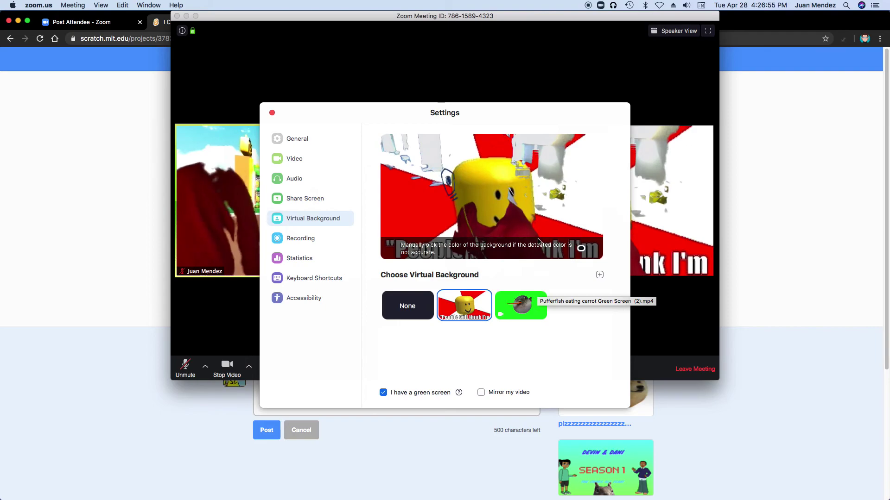
- Pick the red shirt in the preview as the green screen colour to replace with the background
left_click(581, 250)
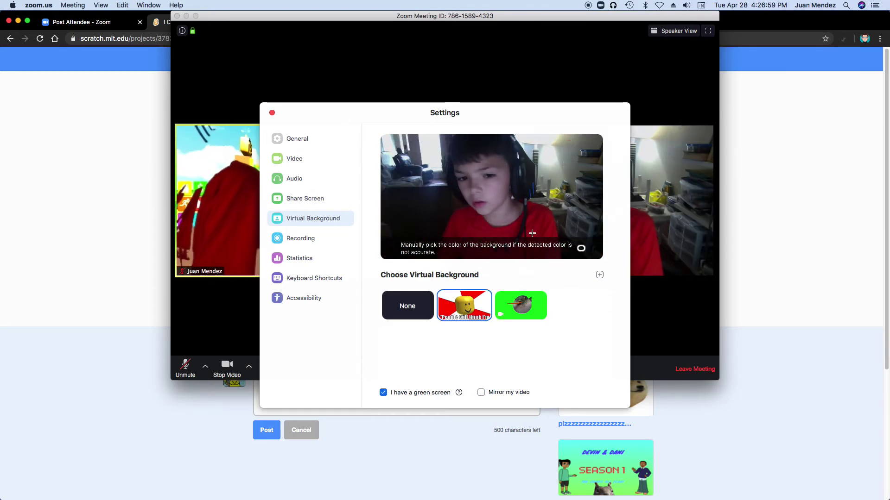
left_click(500, 229)
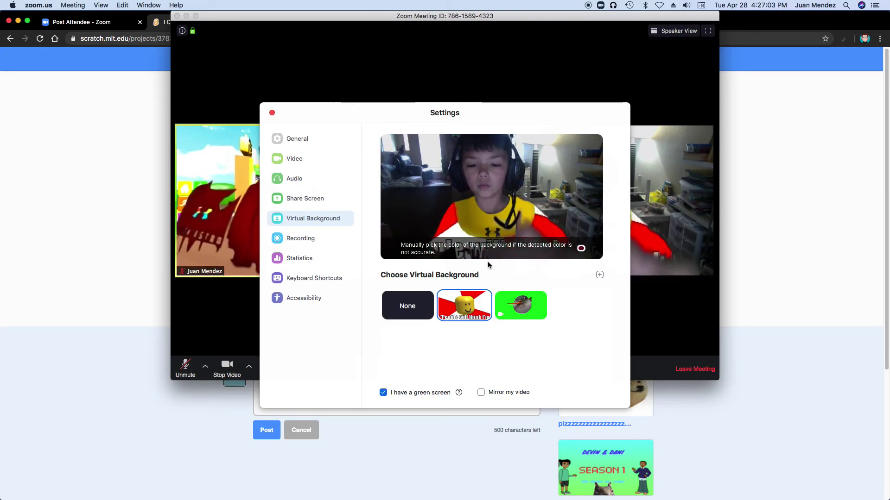
- Try the pufferfish video background, return to the yellow-head image, and close the settings
left_click(519, 320)
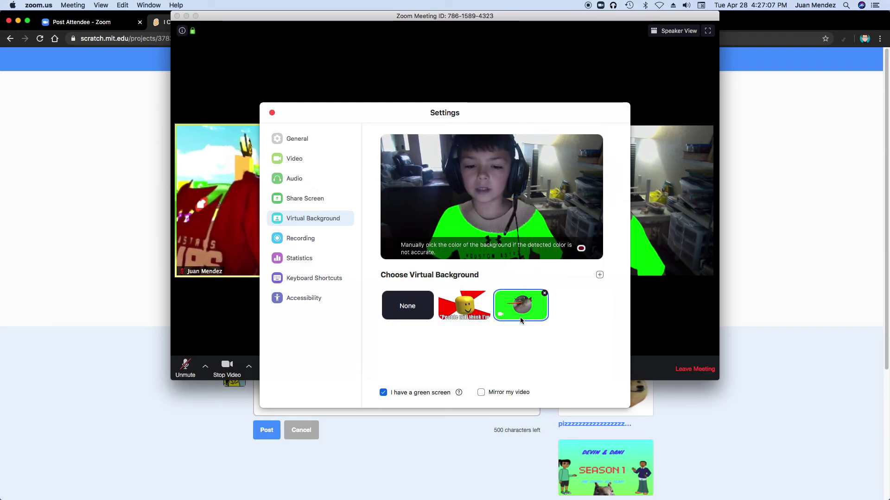
left_click(463, 297)
left_click(504, 316)
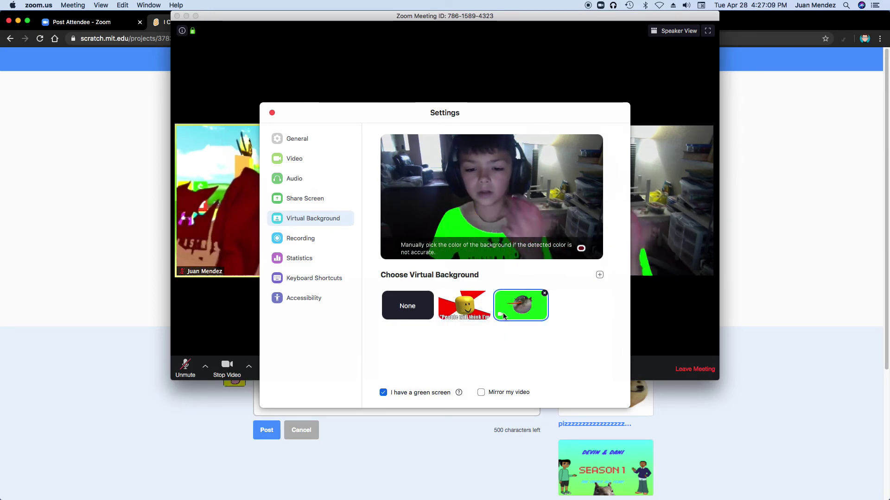
left_click(463, 304)
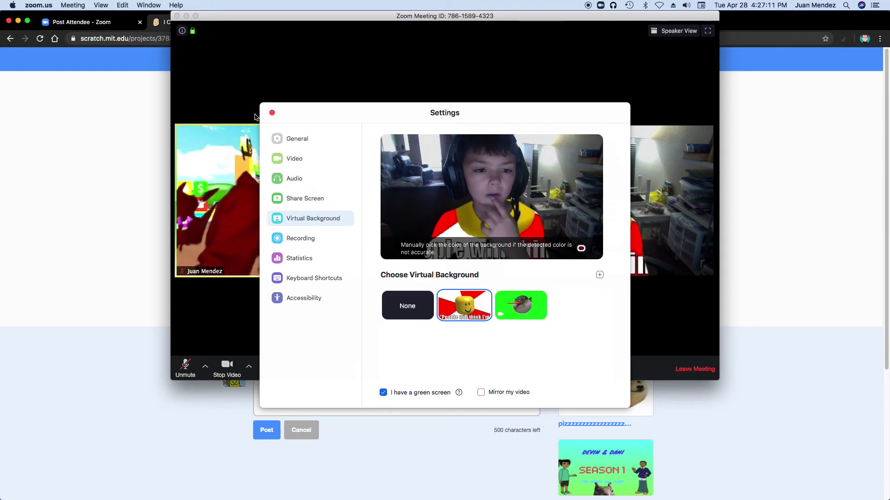
left_click(272, 113)
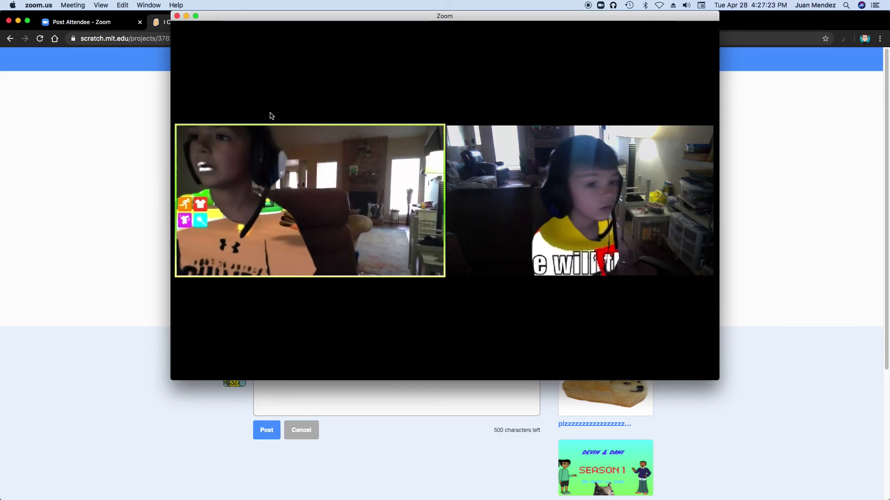
mouse_move(272, 115)
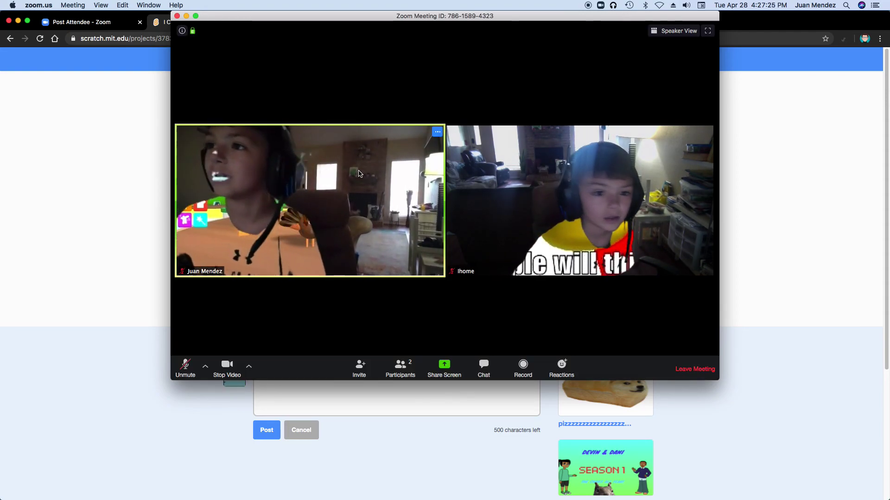